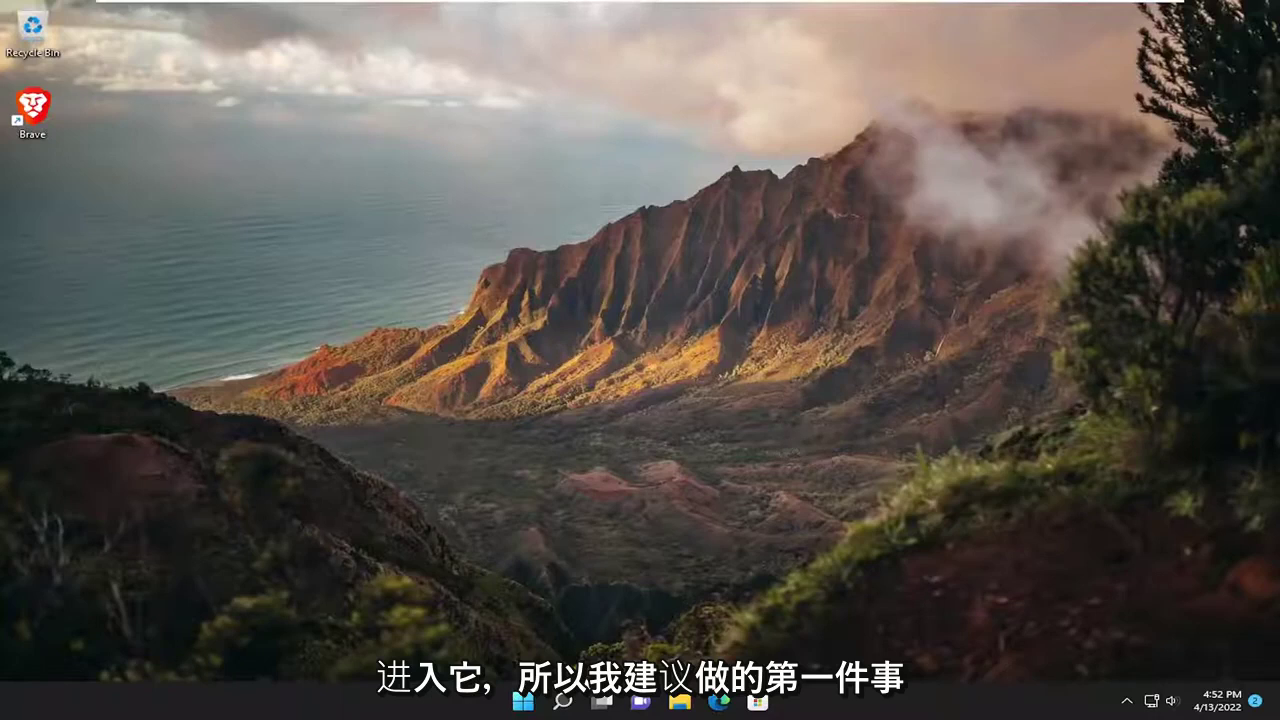
Search 'troubleshoot' in Start and go to Troubleshoot settings' Other troubleshooters list.
{"action": "left_click", "coordinate": [563, 702]}
{"action": "type", "text": "troub"}
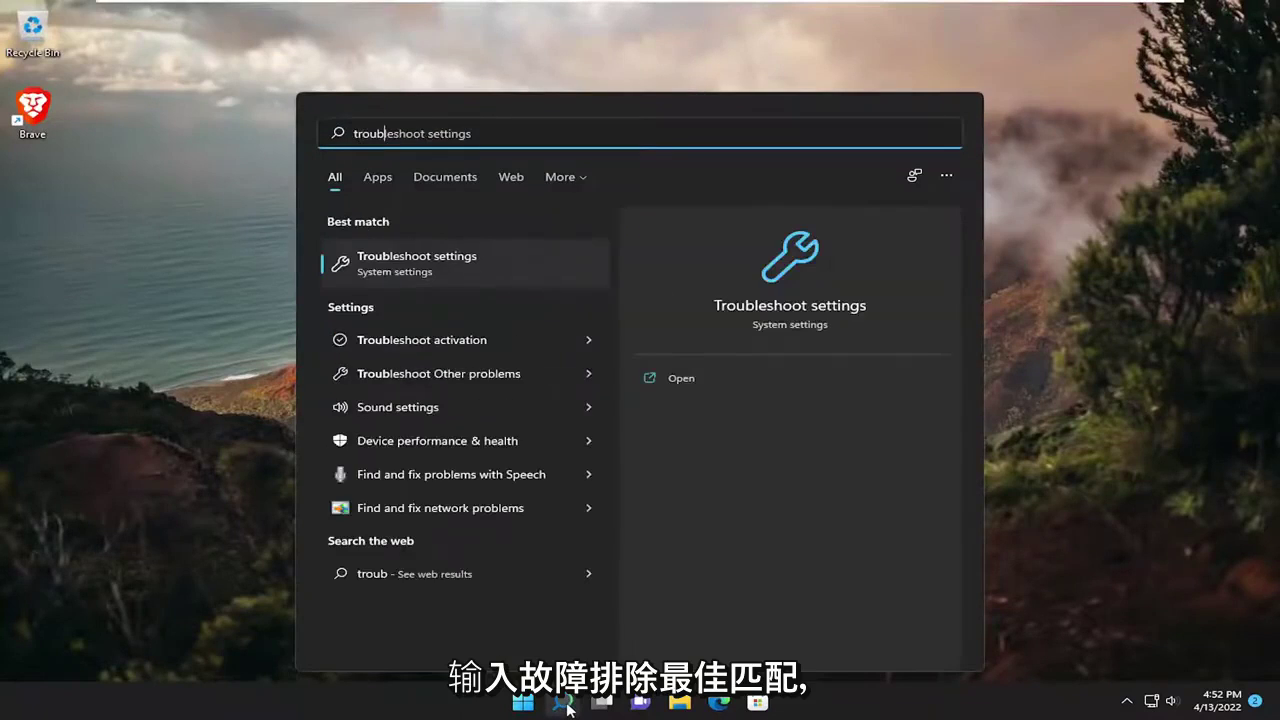
{"action": "type", "text": "leshoot"}
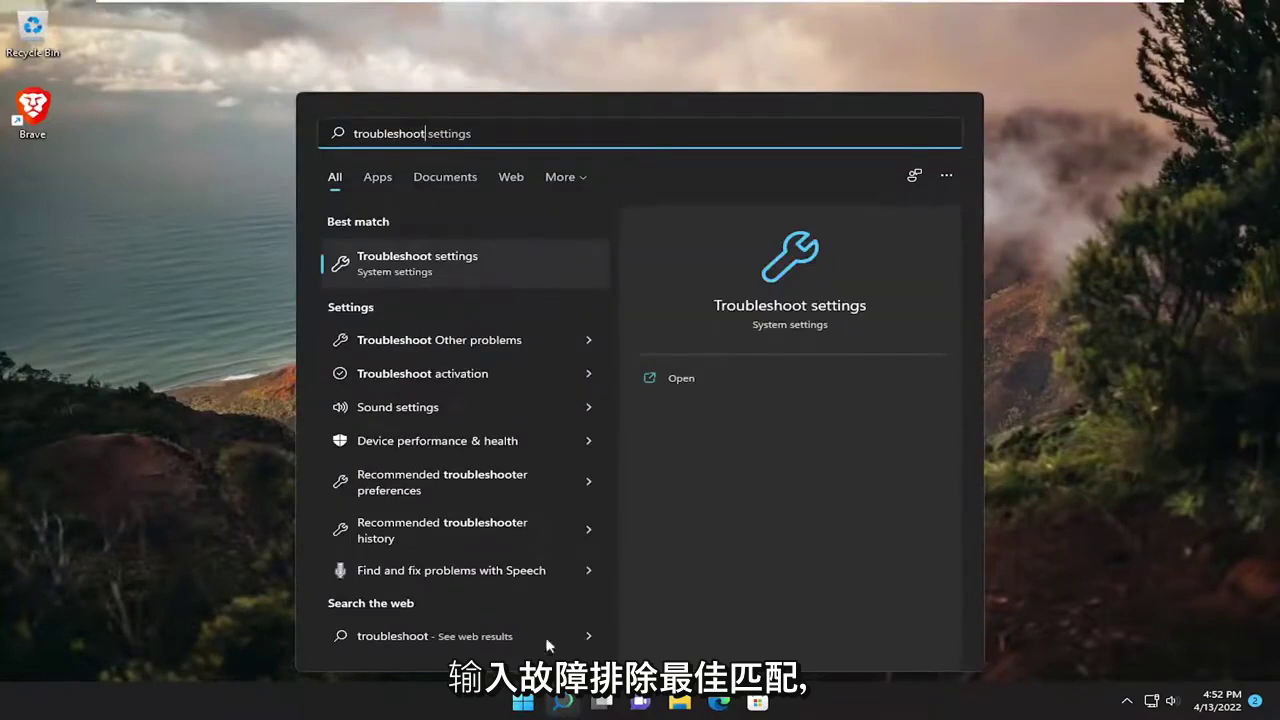
{"action": "left_click", "coordinate": [420, 268]}
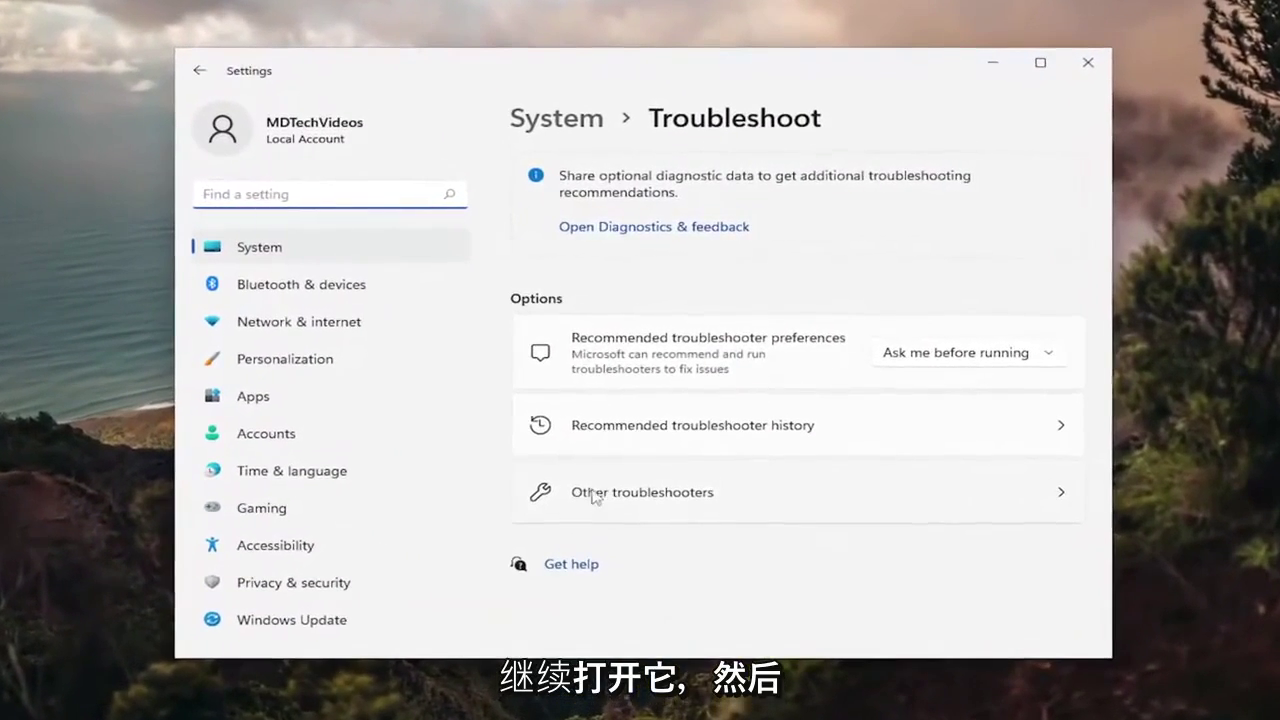
{"action": "left_click", "coordinate": [610, 494]}
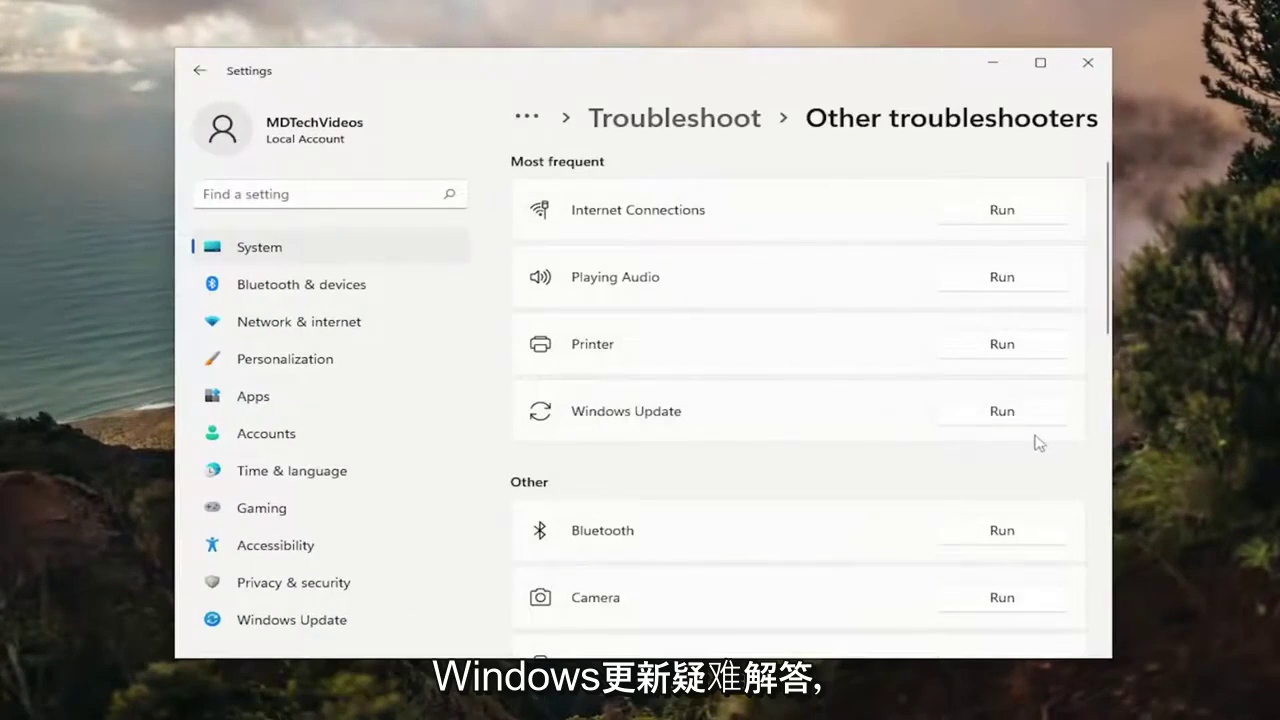
Run the Windows Update troubleshooter to completion and dismiss its results.
{"action": "left_click", "coordinate": [1011, 417]}
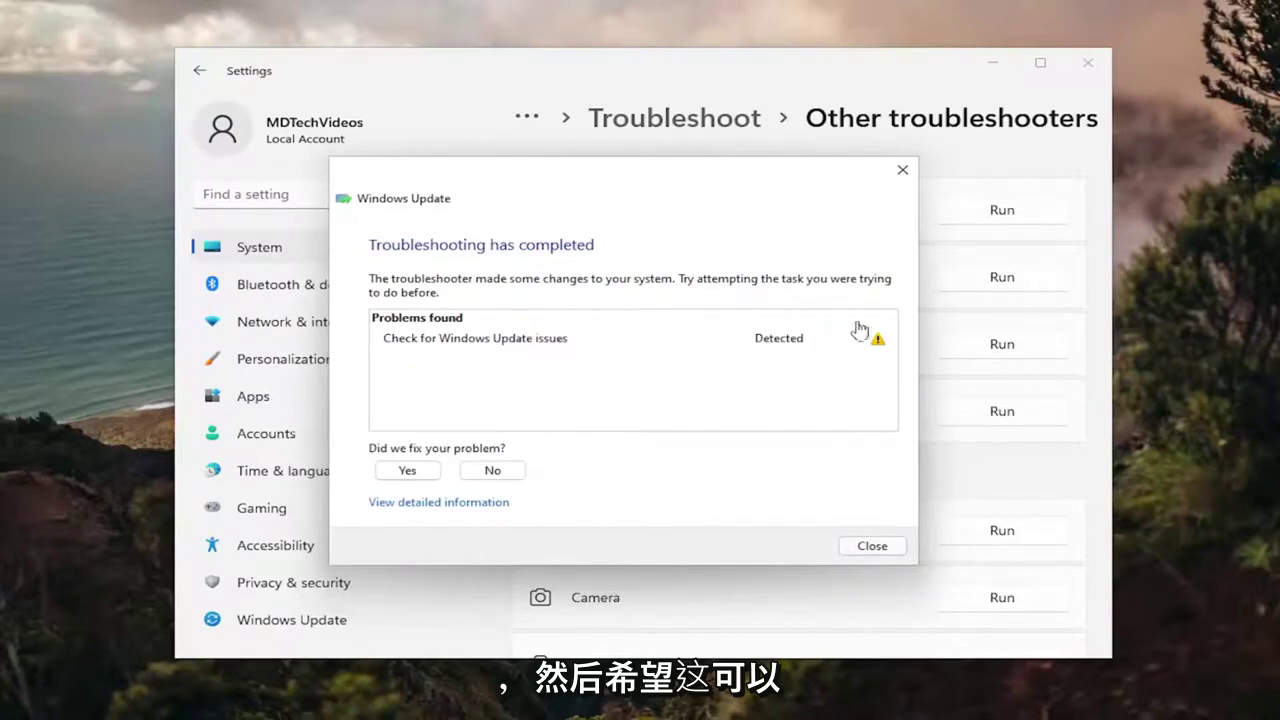
{"action": "left_click", "coordinate": [896, 547]}
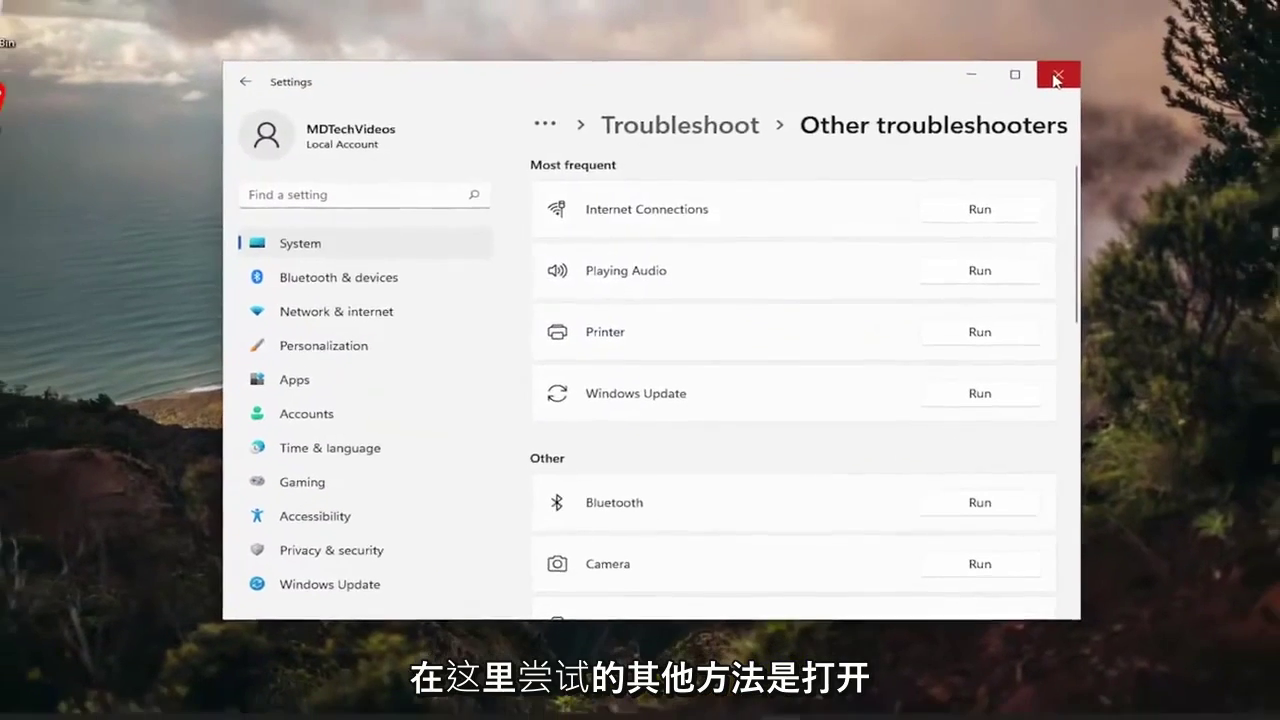
Close Settings, search 'cmd', and launch Command Prompt as administrator, approving UAC.
{"action": "left_click", "coordinate": [1056, 77]}
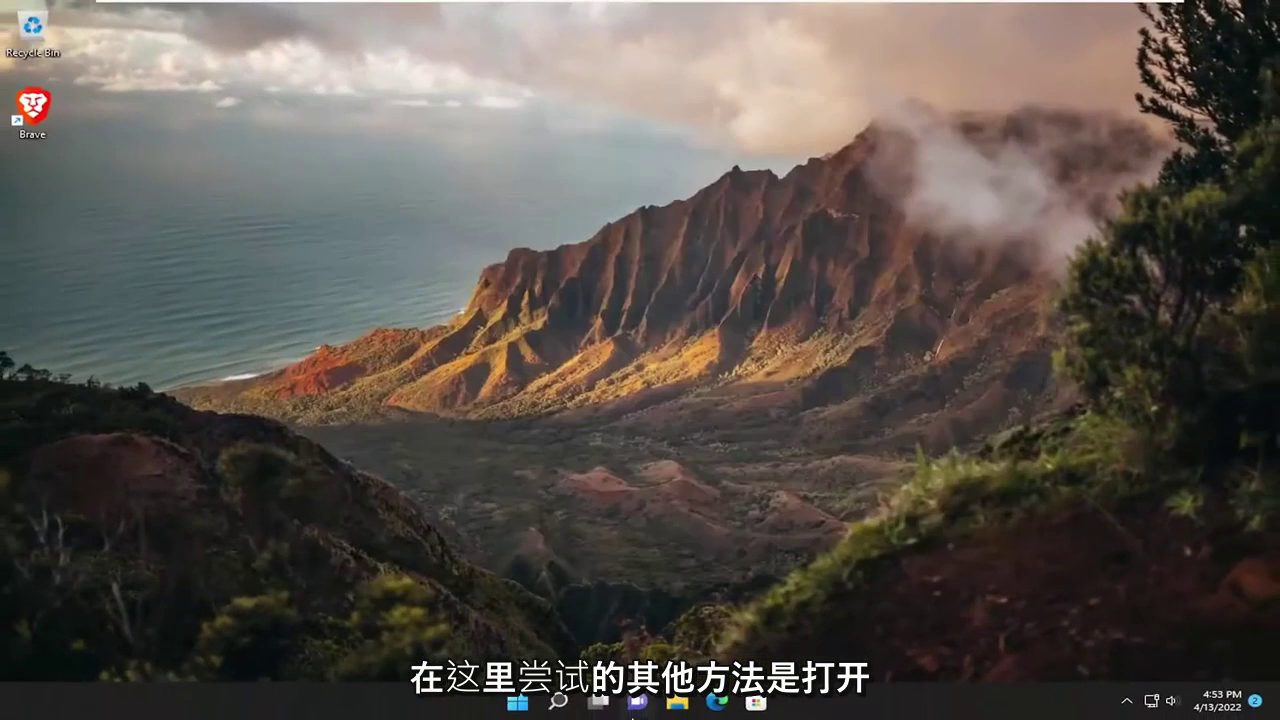
{"action": "left_click", "coordinate": [558, 703]}
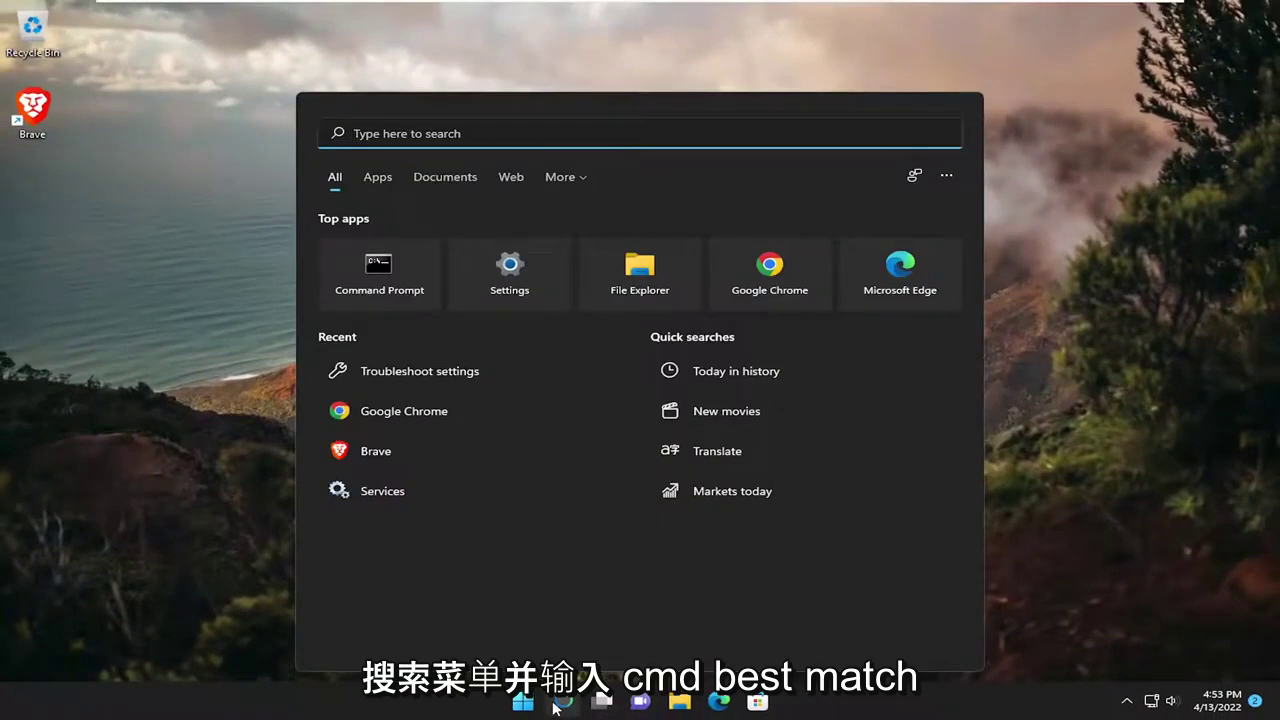
{"action": "type", "text": "cmd"}
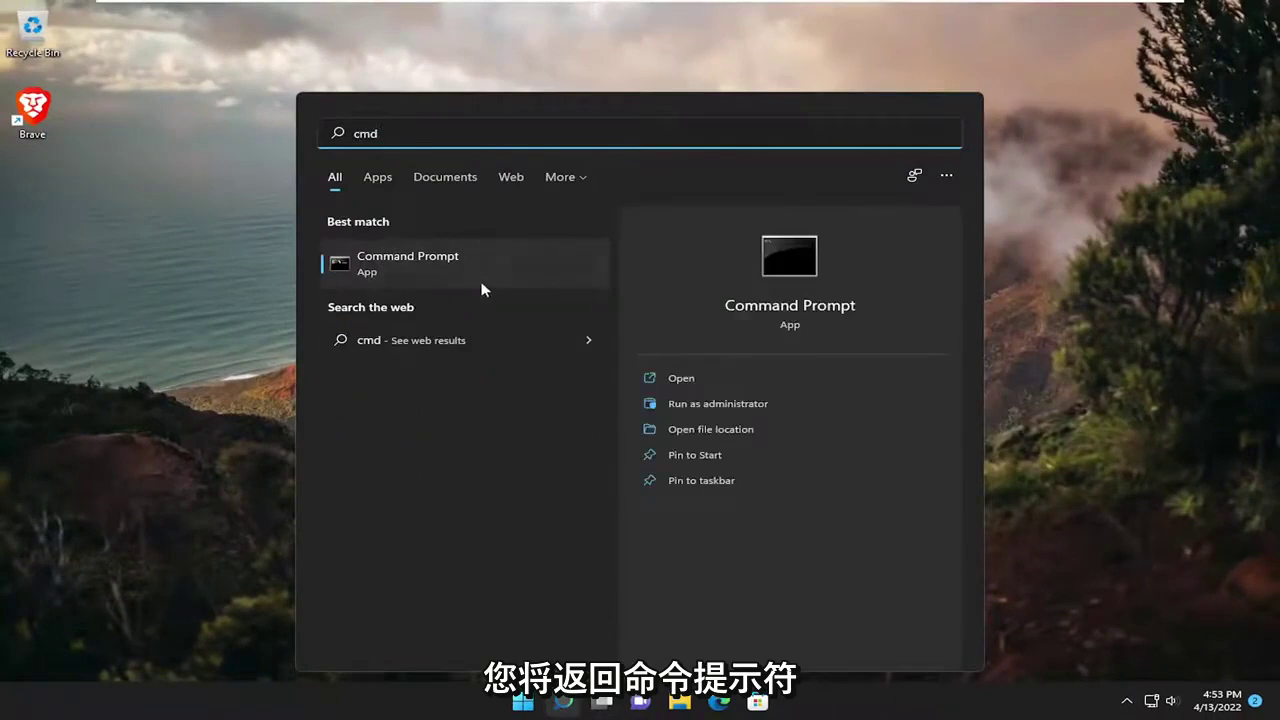
{"action": "right_click", "coordinate": [441, 259]}
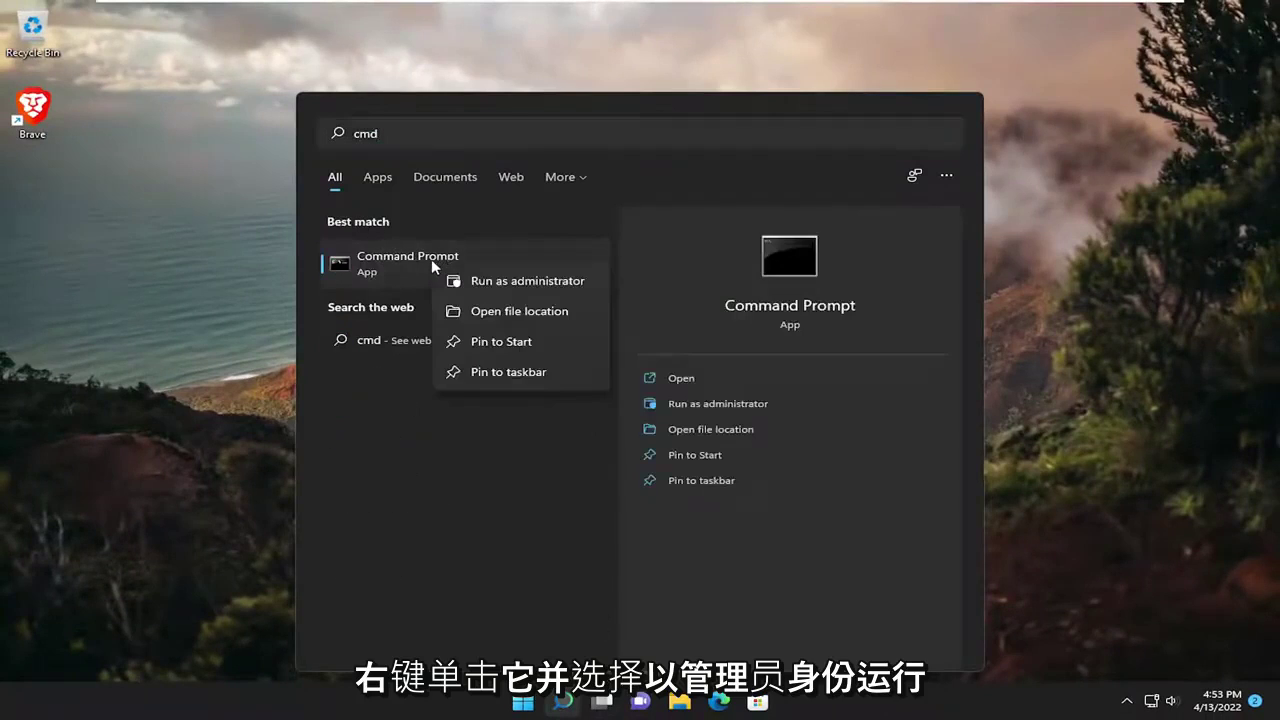
{"action": "left_click", "coordinate": [516, 281]}
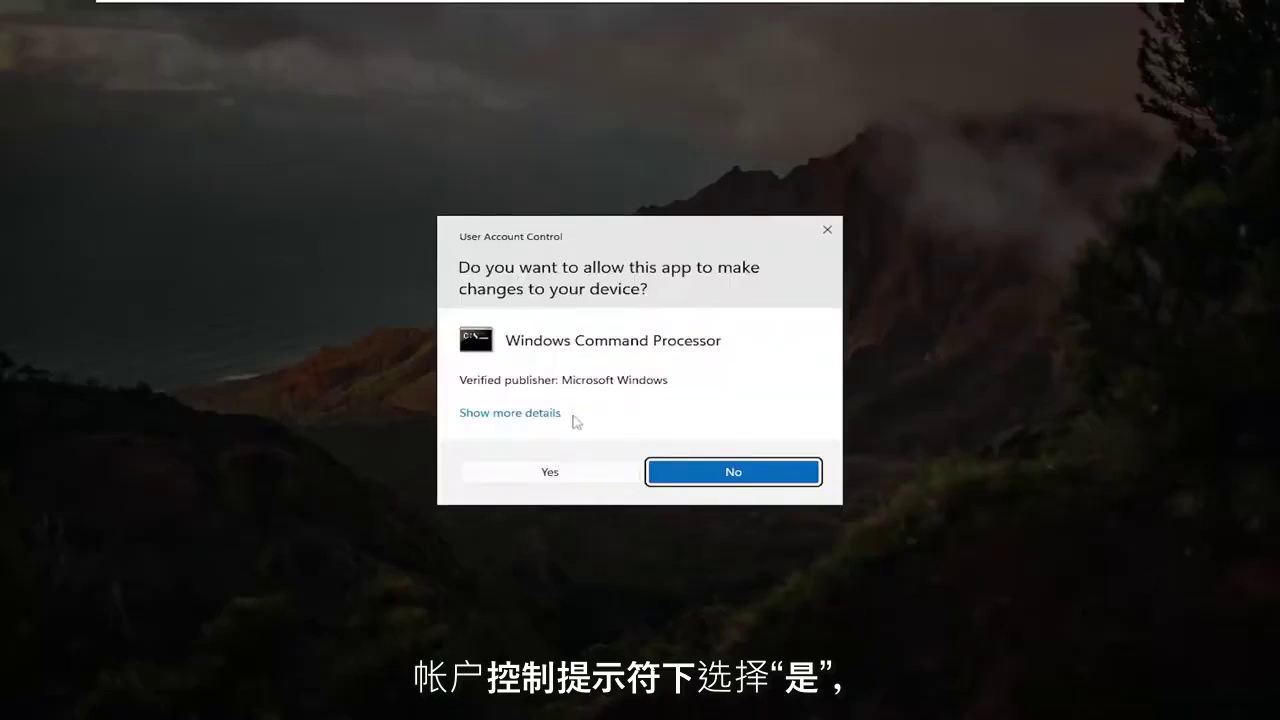
{"action": "left_click", "coordinate": [545, 478]}
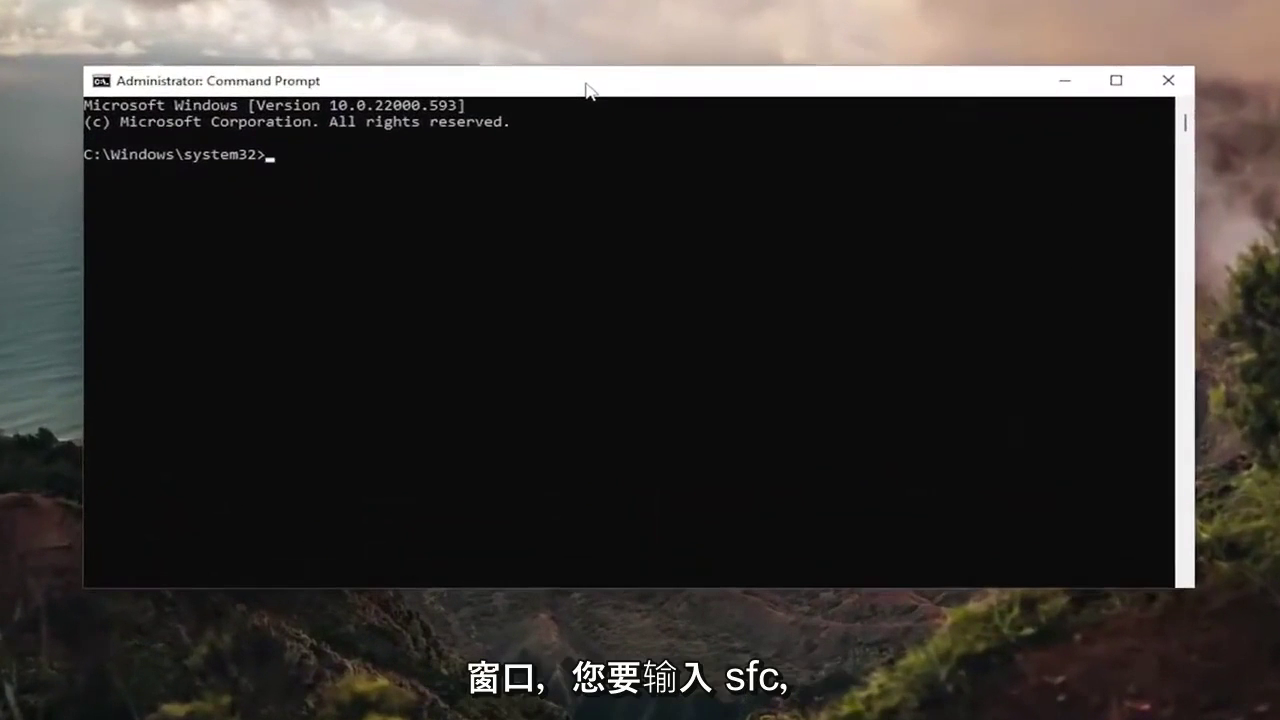
Run 'sfc /scannow' in the elevated Command Prompt and let verification reach 100%.
{"action": "type", "text": "sfc"}
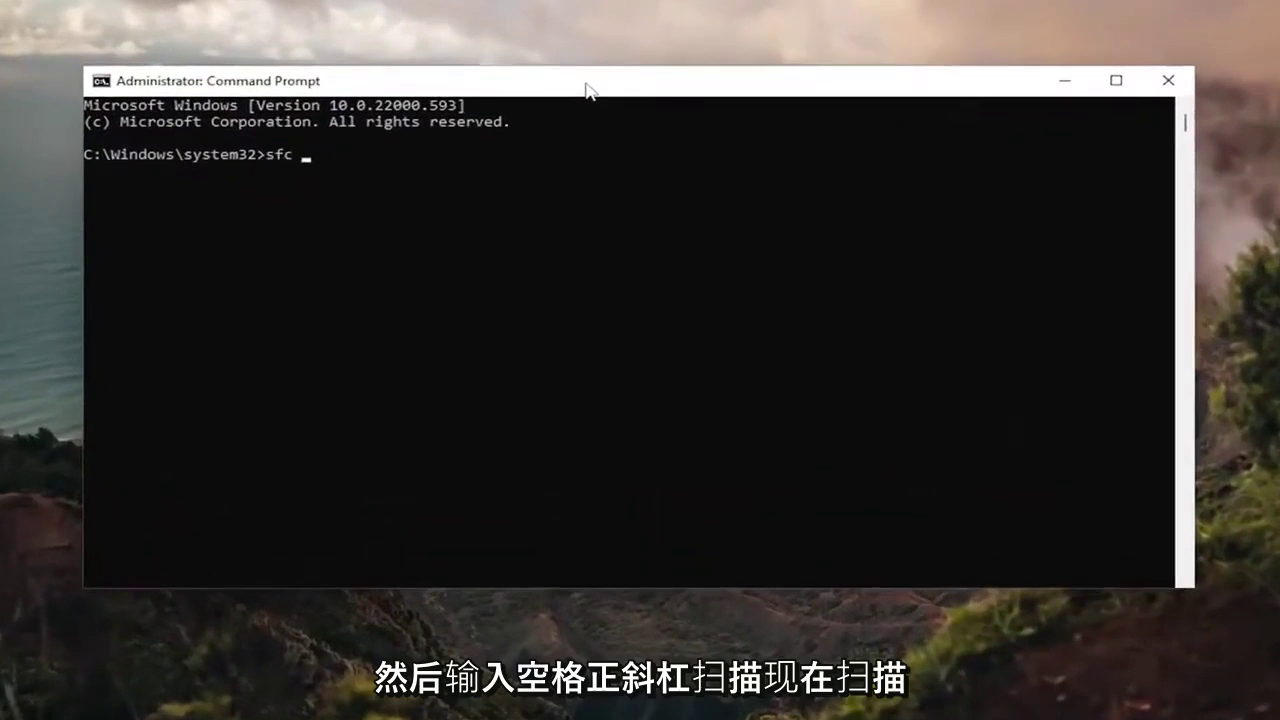
{"action": "type", "text": " /scannow"}
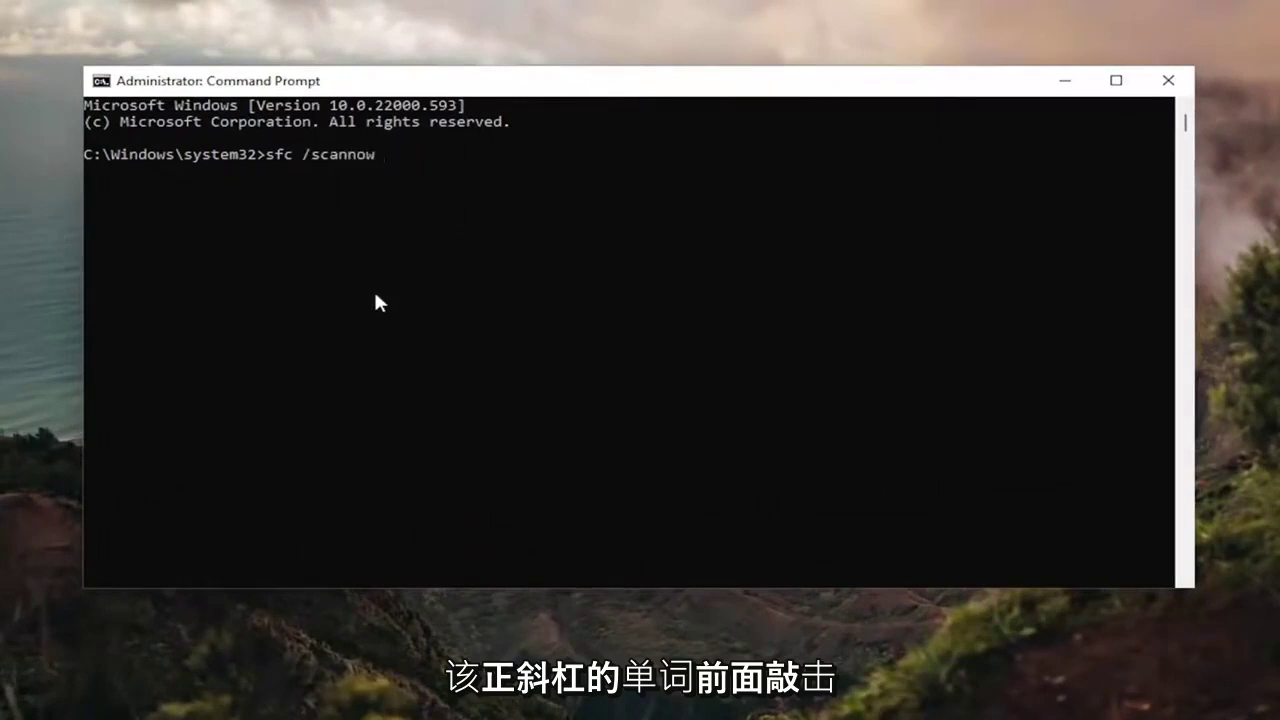
{"action": "key", "text": "Return"}
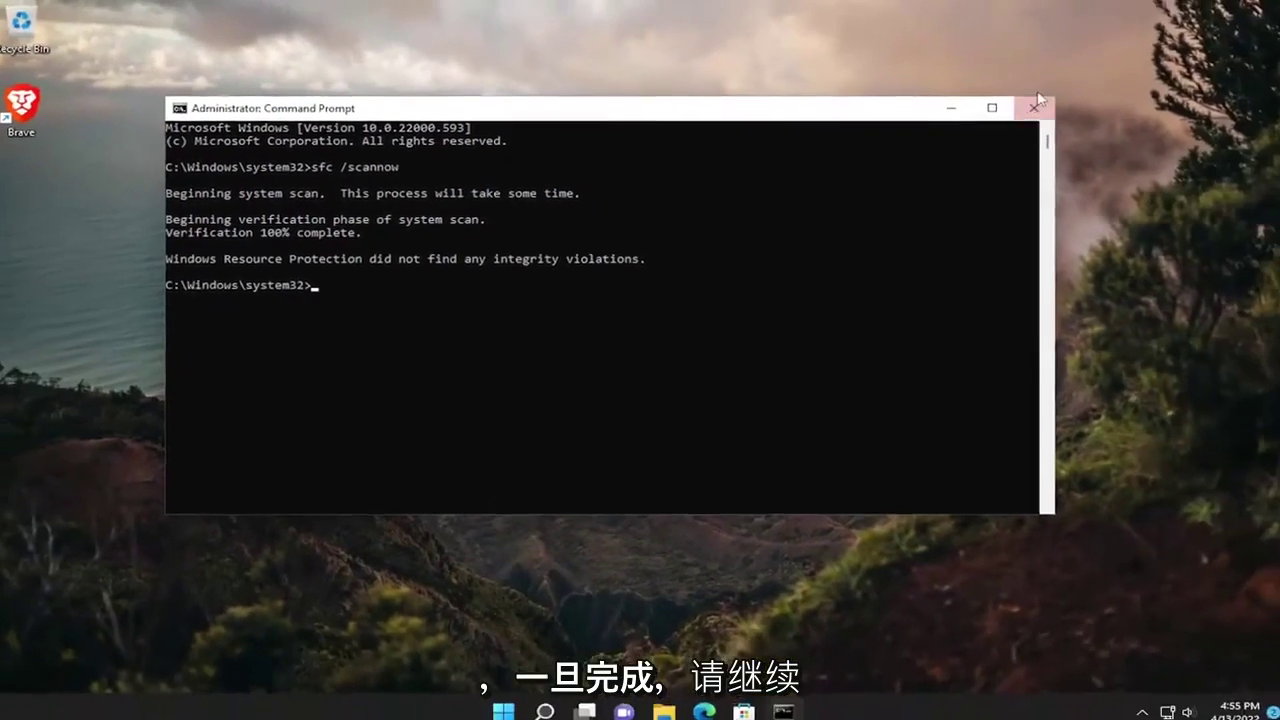
Close Command Prompt and bring up the Start power-user menu for restart.
{"action": "left_click", "coordinate": [1021, 112]}
{"action": "right_click", "coordinate": [522, 702]}
{"action": "mouse_move", "coordinate": [507, 637]}
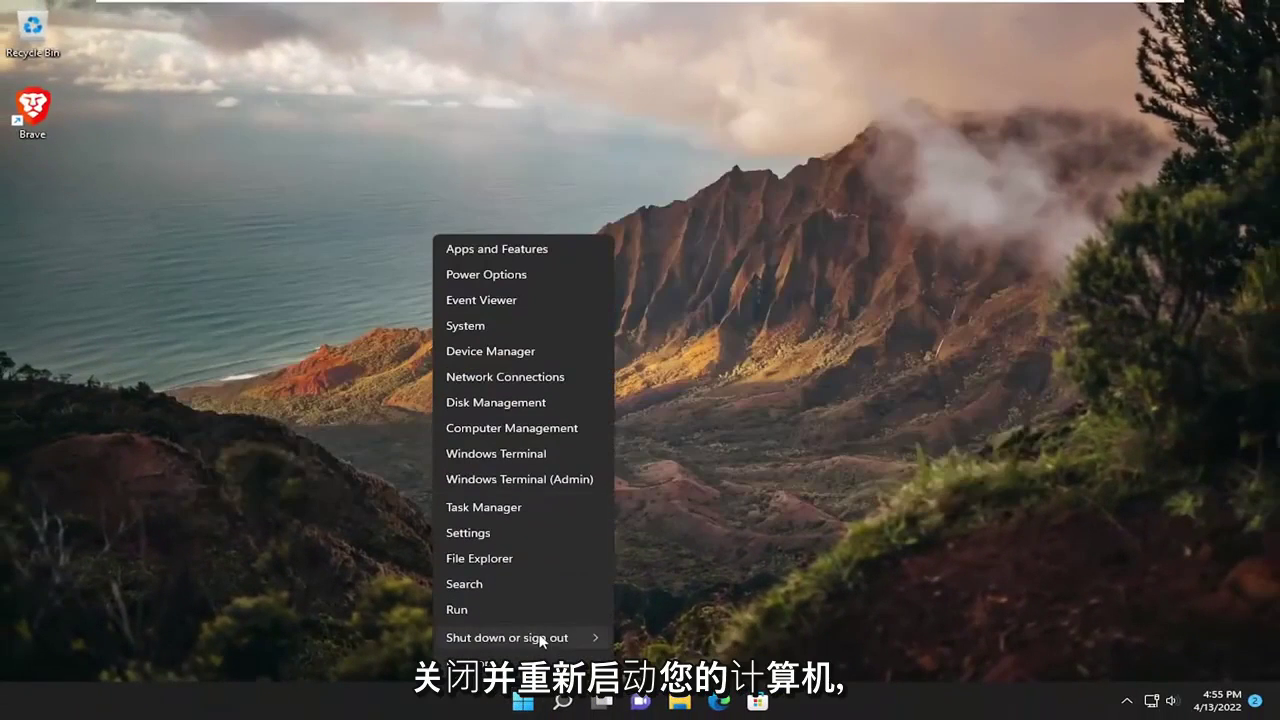